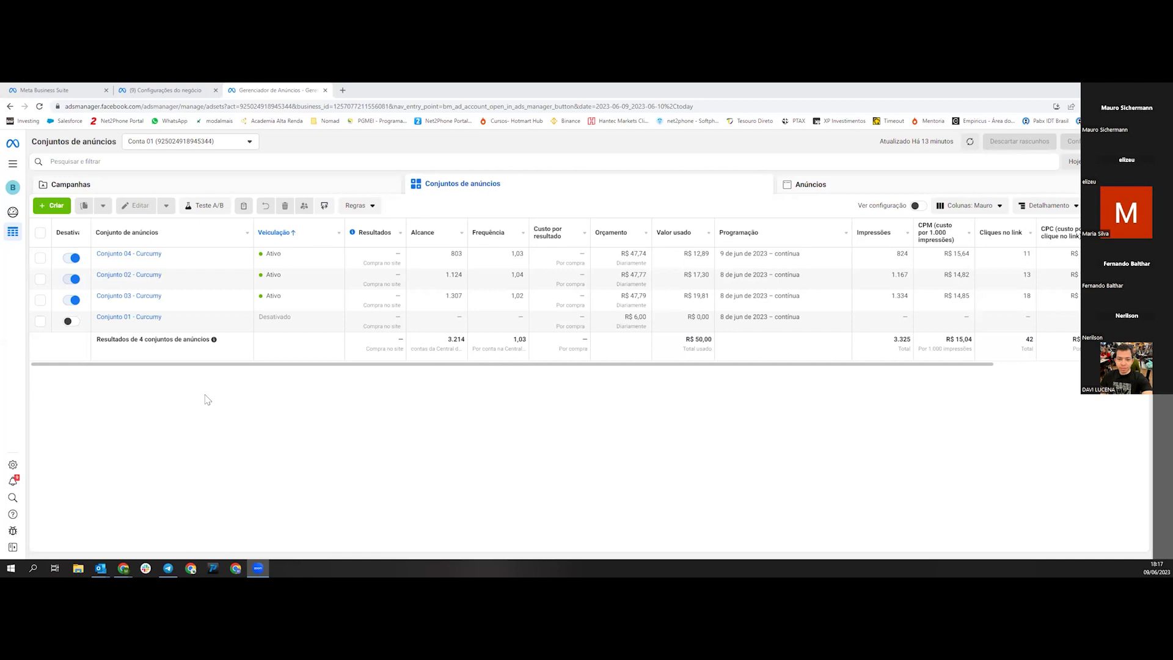
pyautogui.moveTo(148, 261)
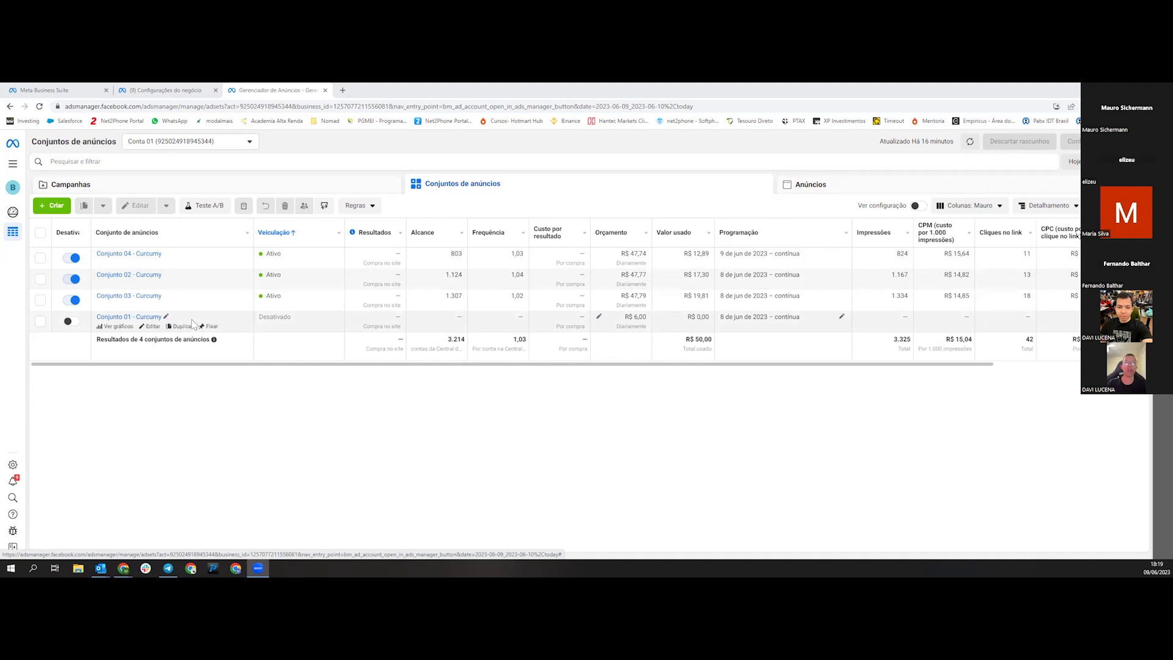
pyautogui.click(40, 323)
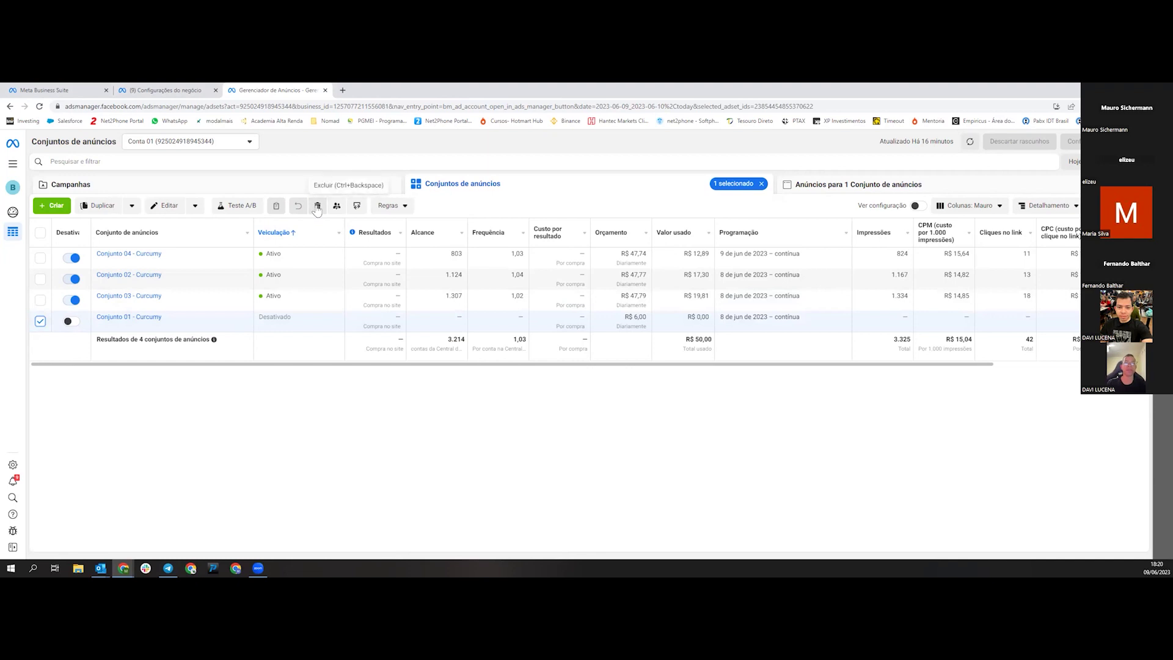
pyautogui.click(40, 322)
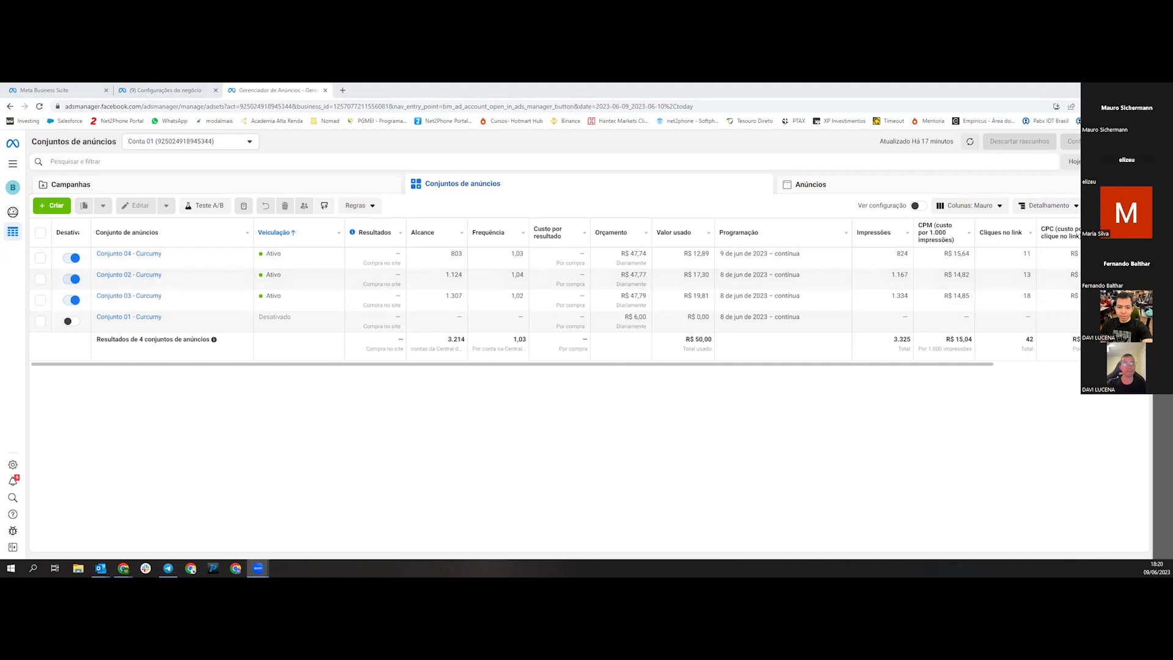
pyautogui.moveTo(205, 290)
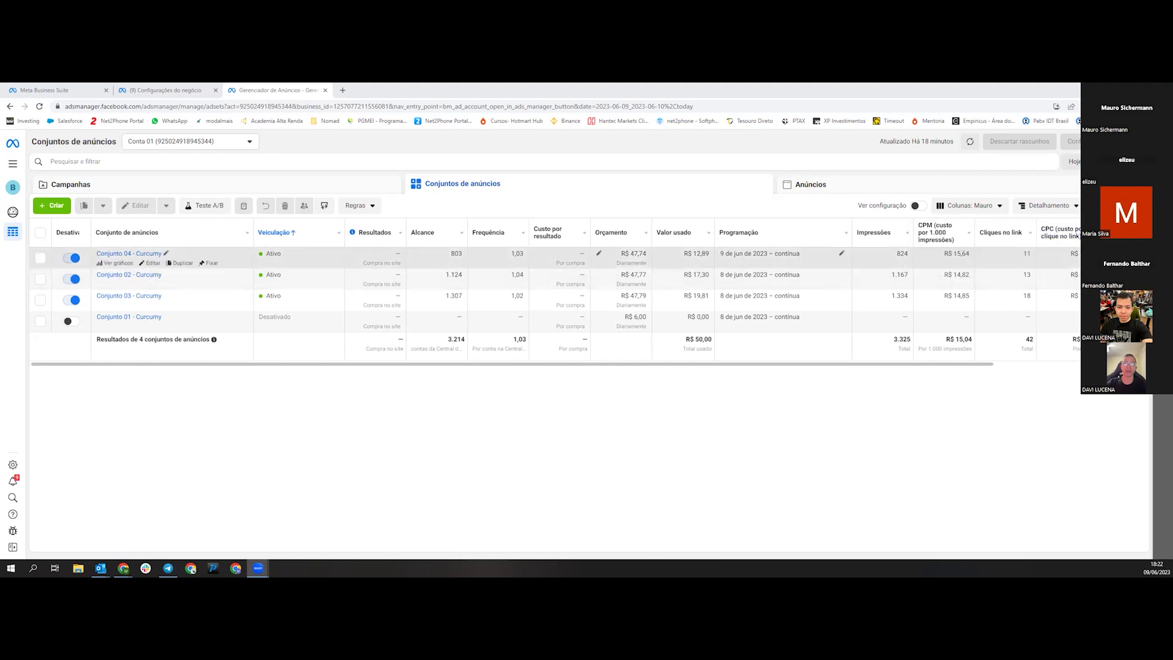
# Turn off the active Curcumy ad sets Conjunto 02, Conjunto 03 and Conjunto 04, and check their purchase and checkout columns
pyautogui.moveTo(939, 366); pyautogui.dragTo(1064, 370)
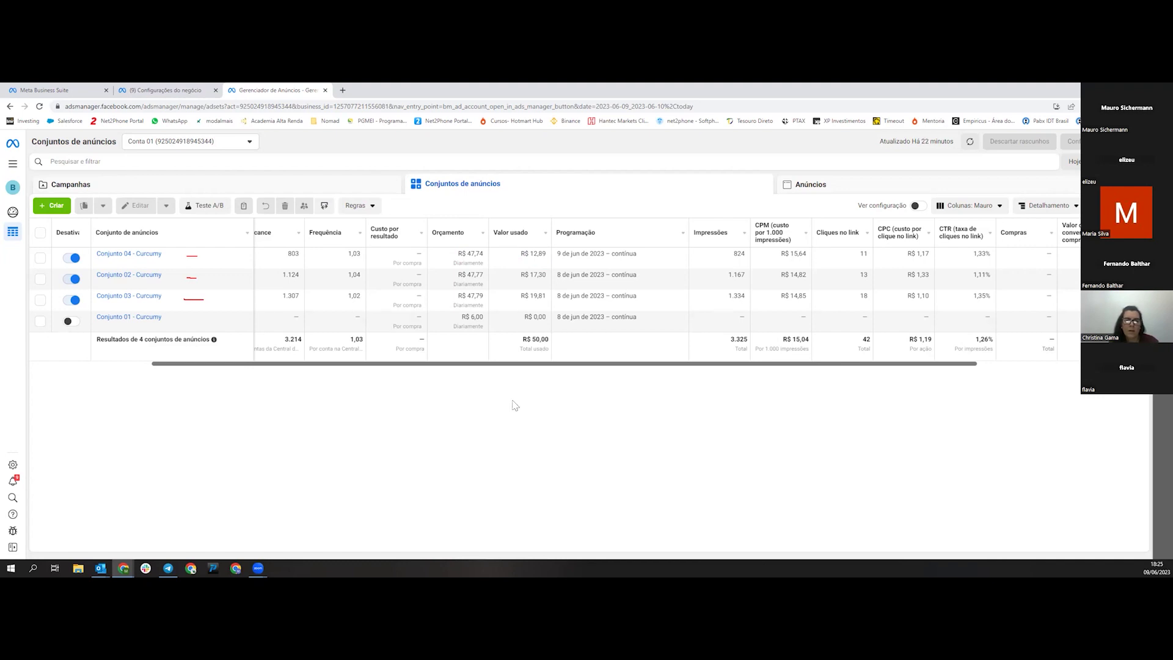
pyautogui.click(72, 259)
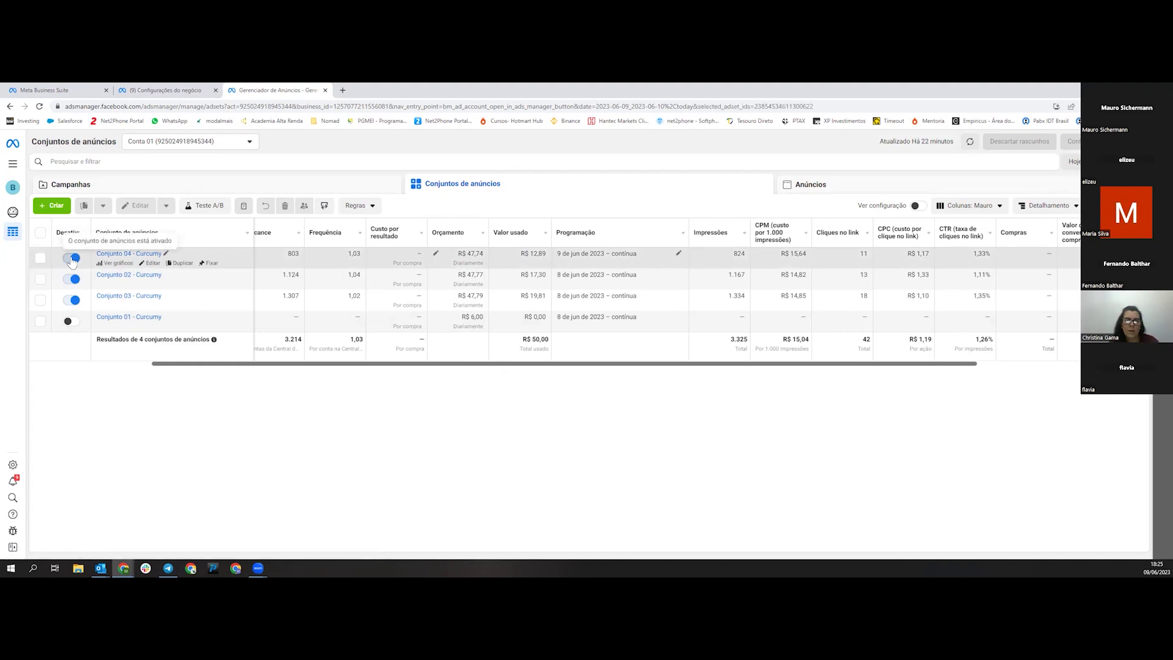
pyautogui.click(72, 301)
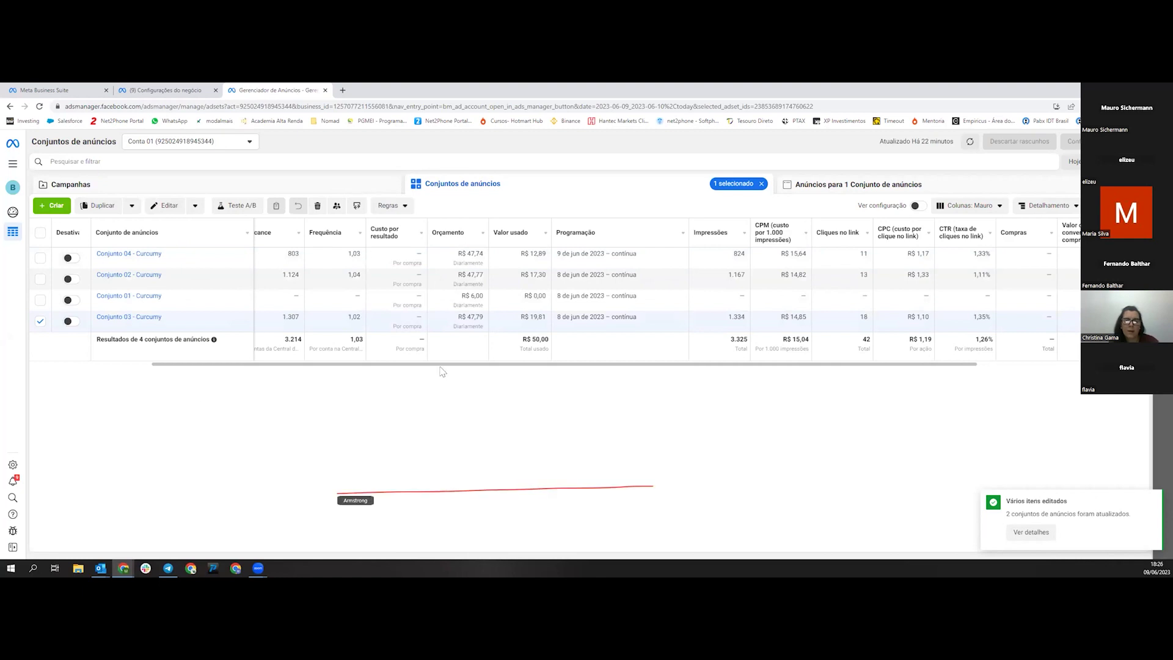
pyautogui.moveTo(484, 367); pyautogui.dragTo(680, 372)
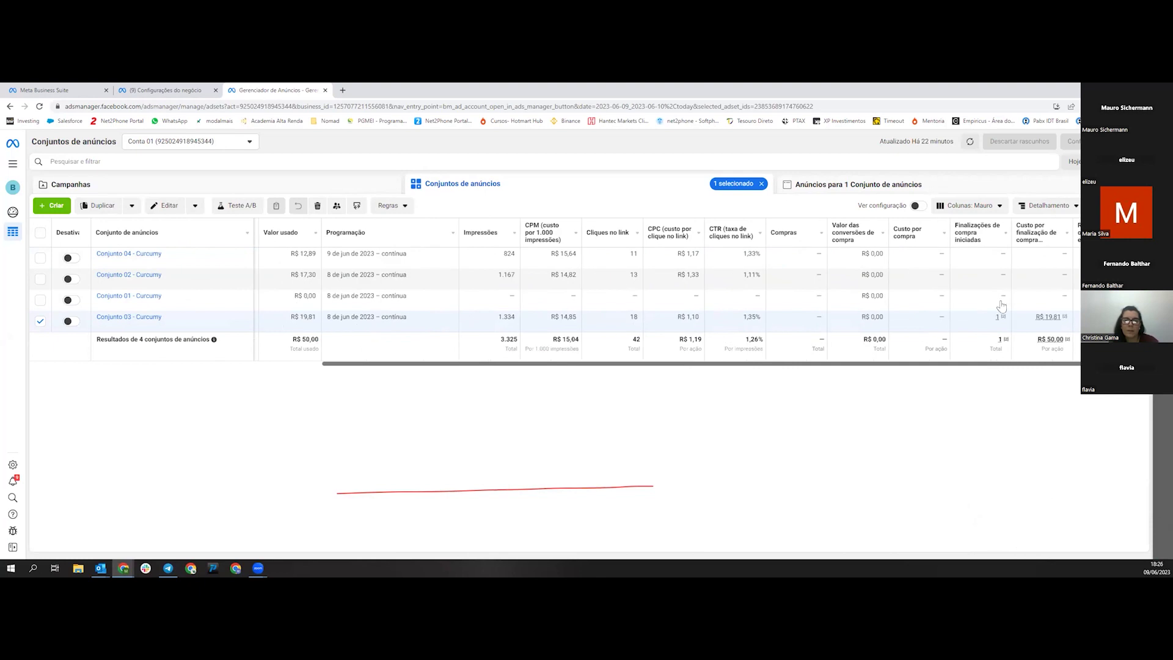
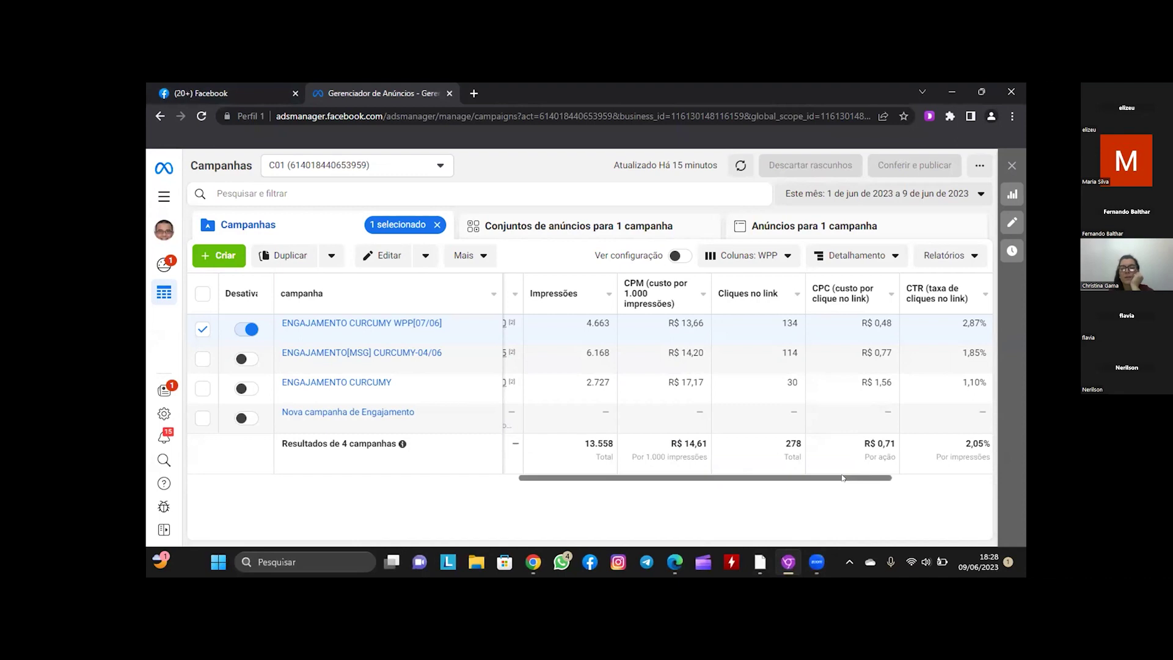
# Open the ad sets of the ENGAJAMENTO CURCUMY WPP[07/06] campaign and compare their cost per result, CPM, link clicks, CPC, CTR and conversations started
pyautogui.moveTo(836, 479); pyautogui.dragTo(858, 482)
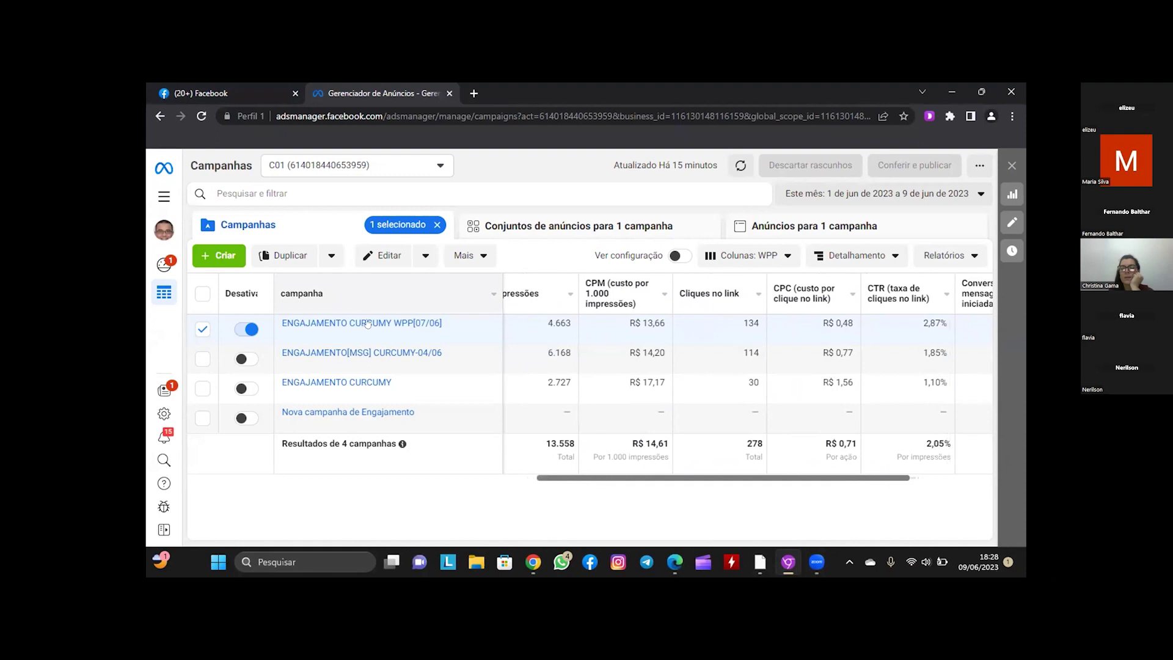
pyautogui.click(556, 217)
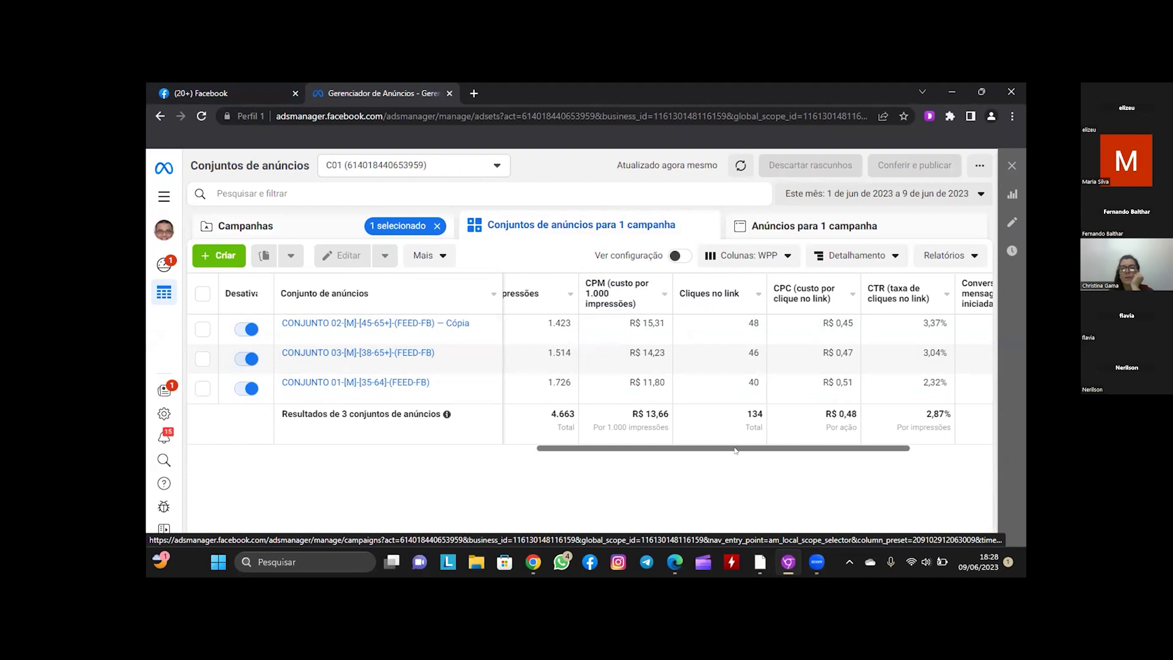
pyautogui.hscroll(-1, 735, 450)
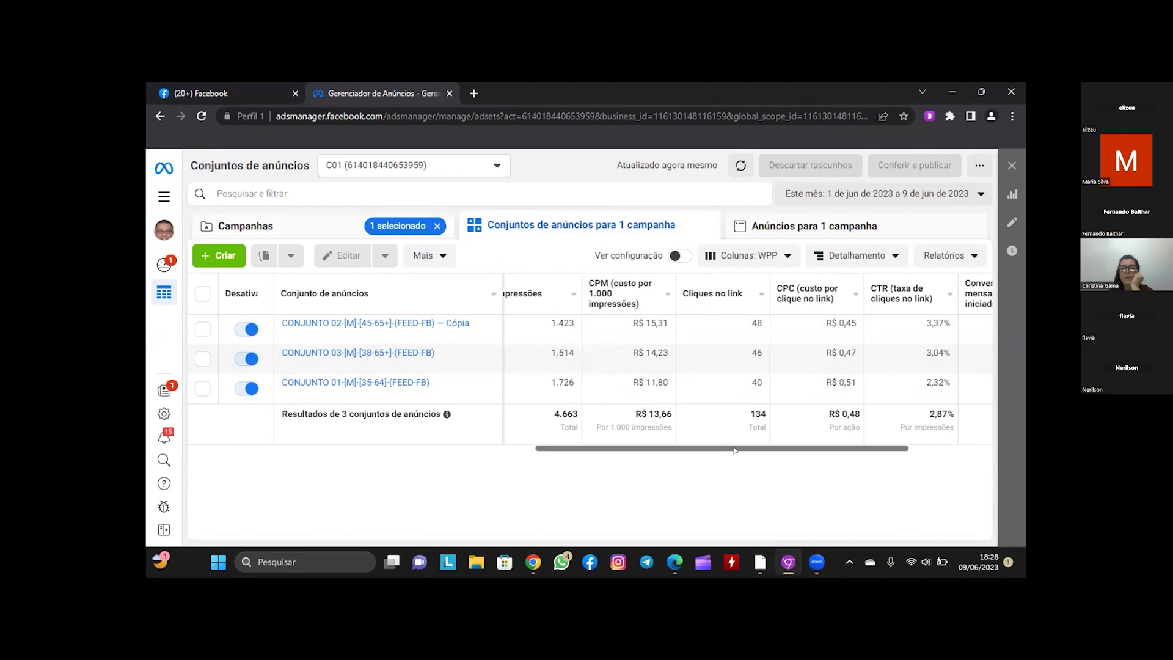
pyautogui.moveTo(735, 451); pyautogui.dragTo(636, 452)
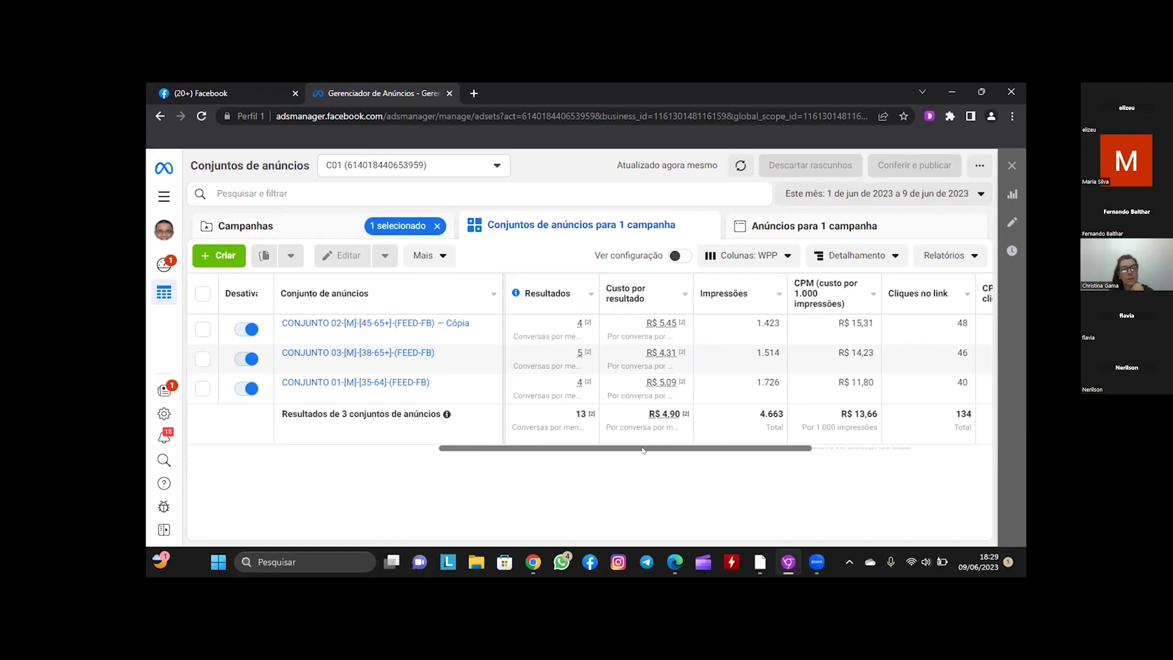
pyautogui.moveTo(643, 451); pyautogui.dragTo(647, 450)
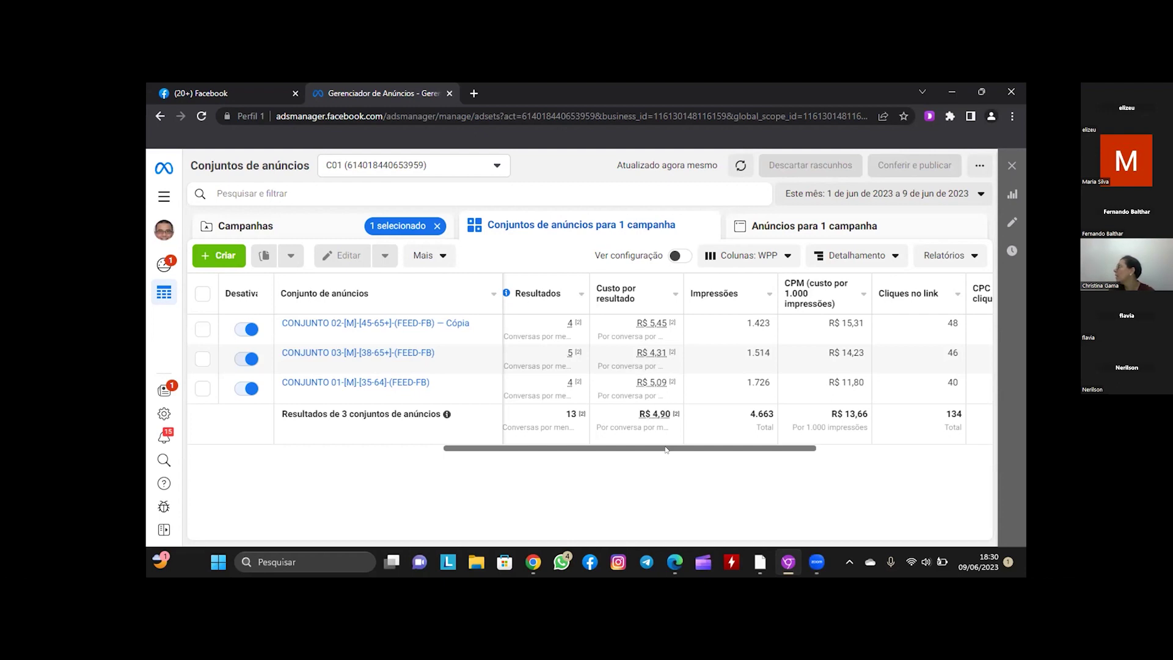
pyautogui.moveTo(665, 449)
pyautogui.mouseDown()
pyautogui.moveTo(746, 458)
pyautogui.moveTo(668, 449)
pyautogui.mouseUp()
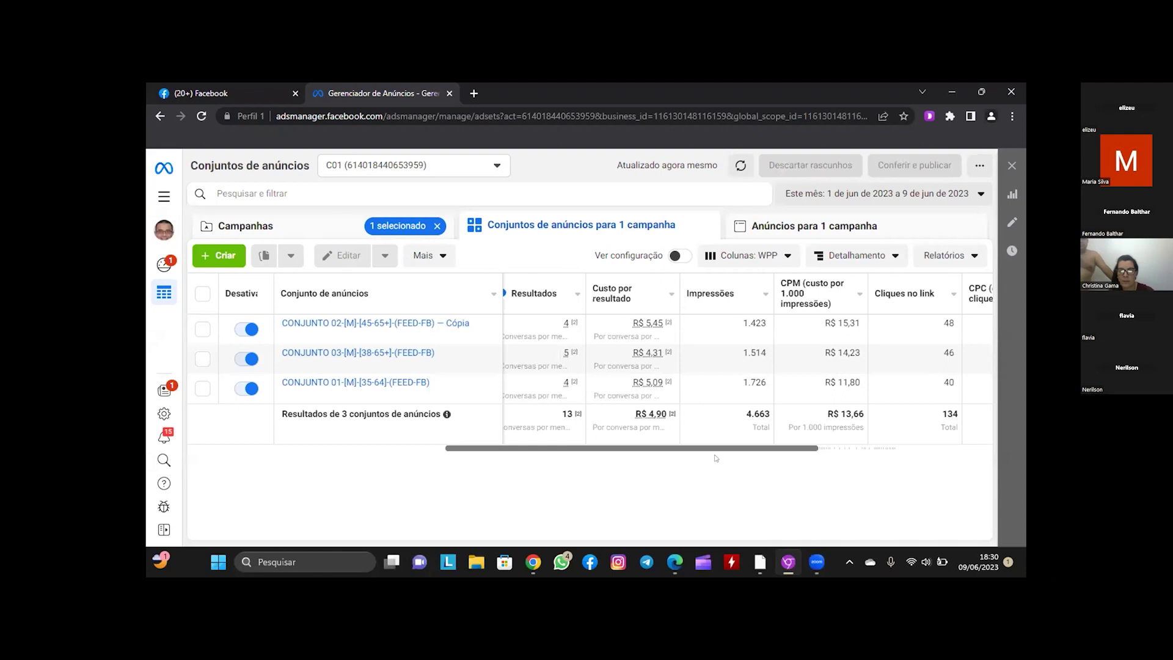
pyautogui.moveTo(719, 450); pyautogui.dragTo(857, 459)
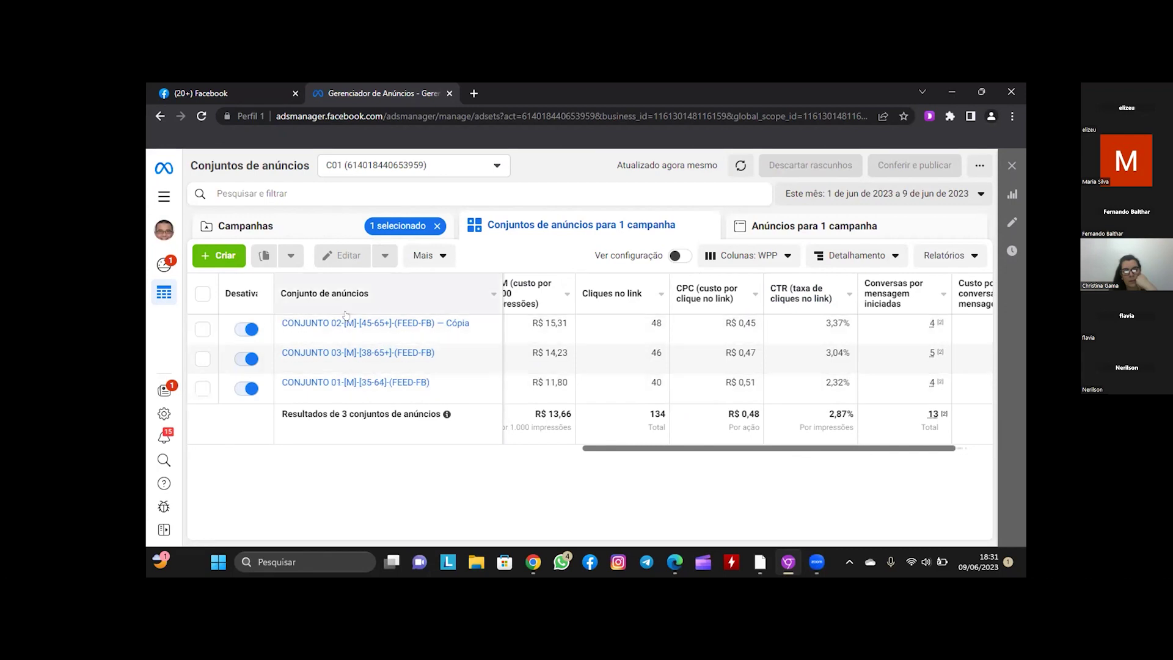
pyautogui.moveTo(646, 450); pyautogui.dragTo(645, 450)
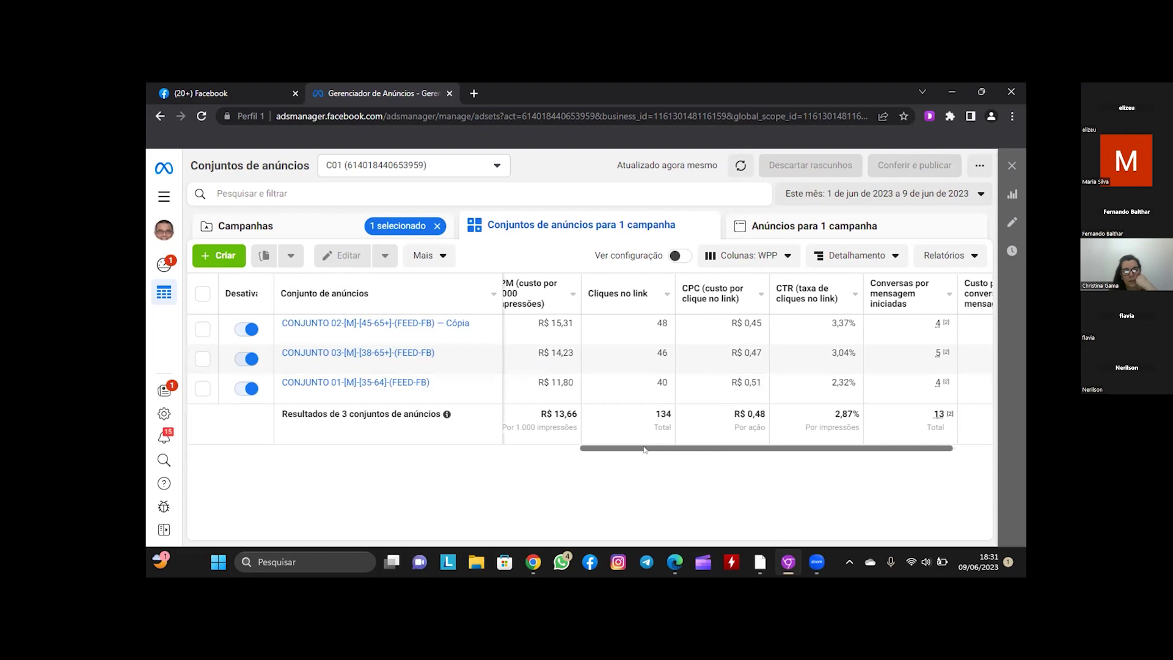
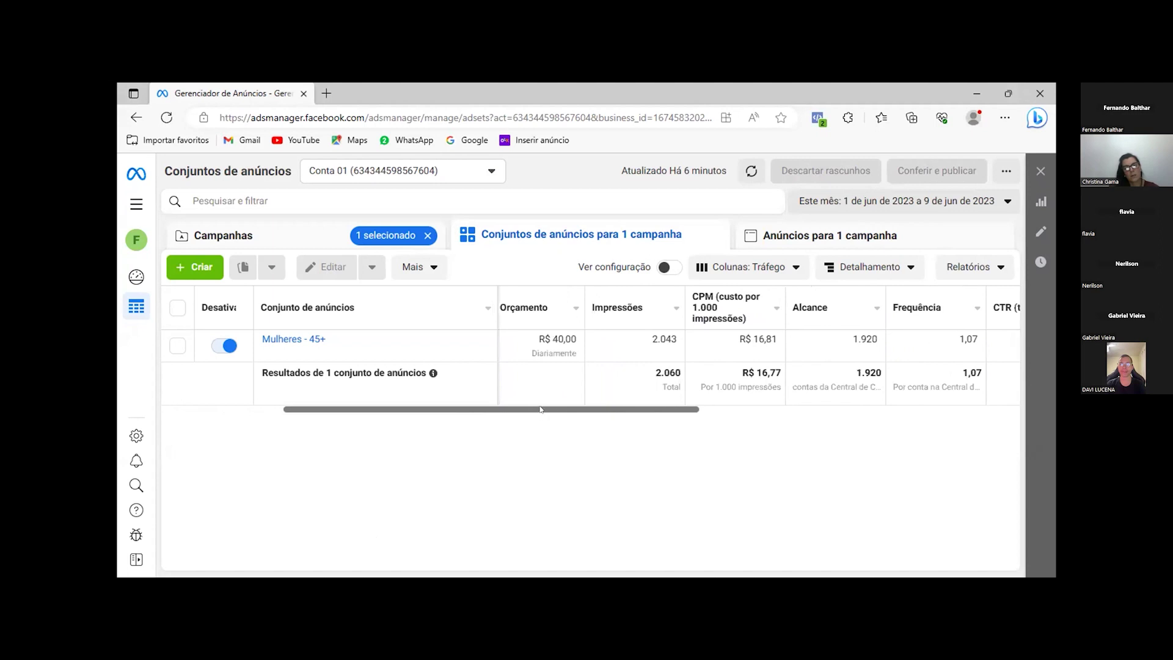
# Review the traffic metrics of the Mulheres - 45+ ad set and switch the column preset to Desempenho e cliques
pyautogui.moveTo(540, 409); pyautogui.dragTo(551, 409)
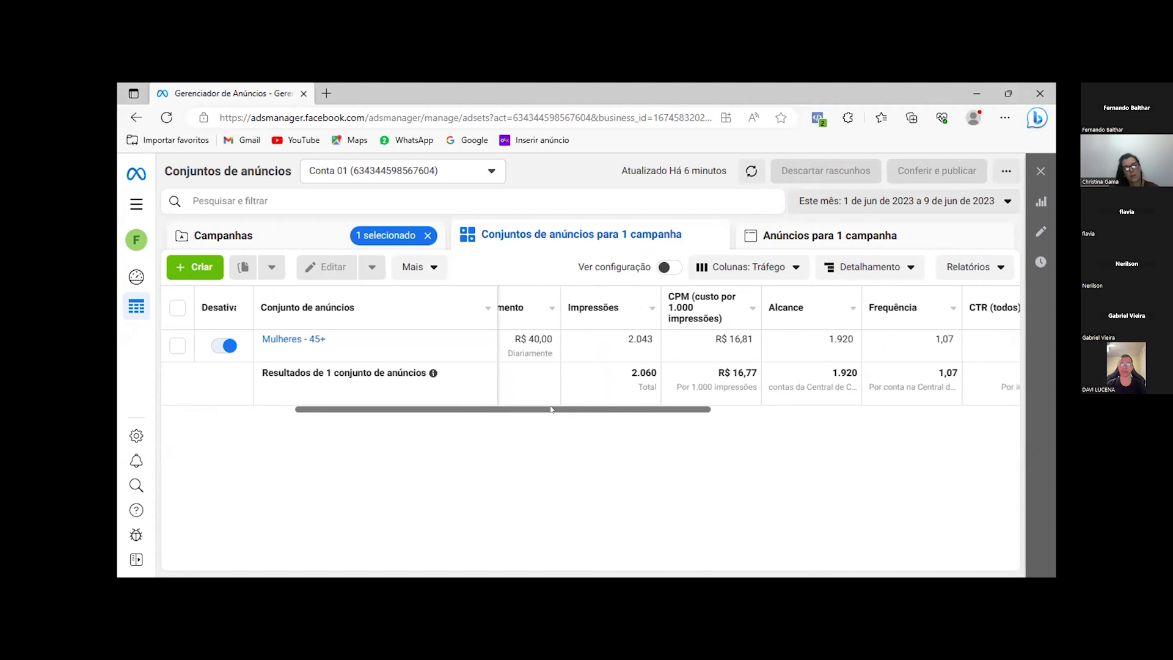
pyautogui.moveTo(551, 409); pyautogui.dragTo(835, 408)
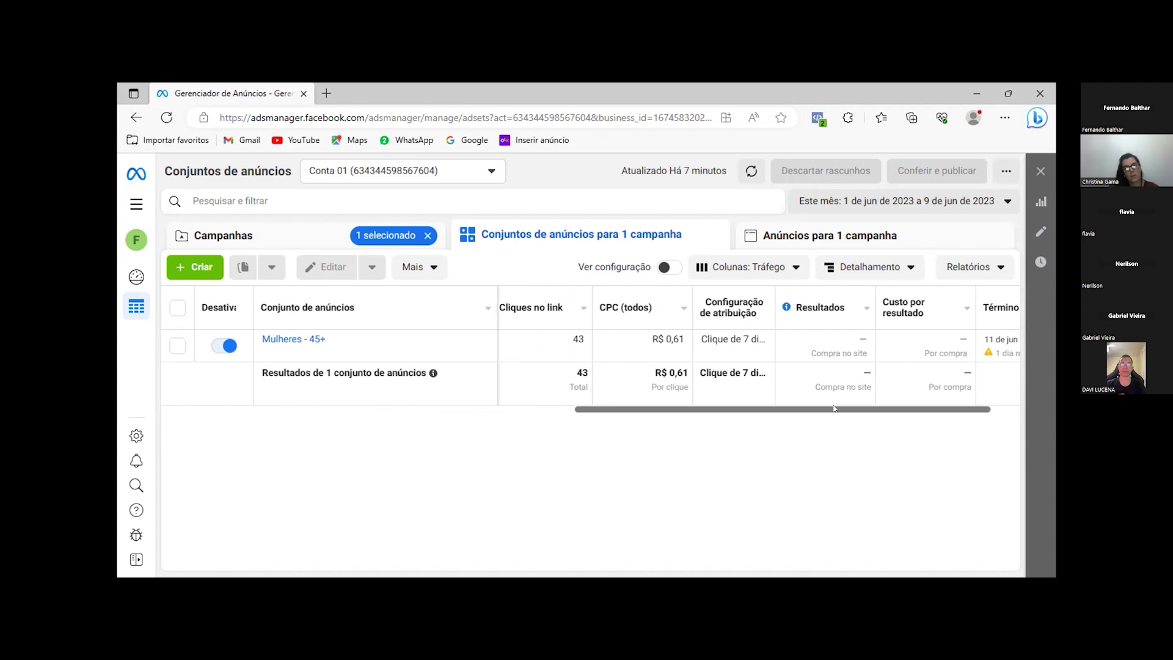
pyautogui.moveTo(772, 410); pyautogui.dragTo(748, 418)
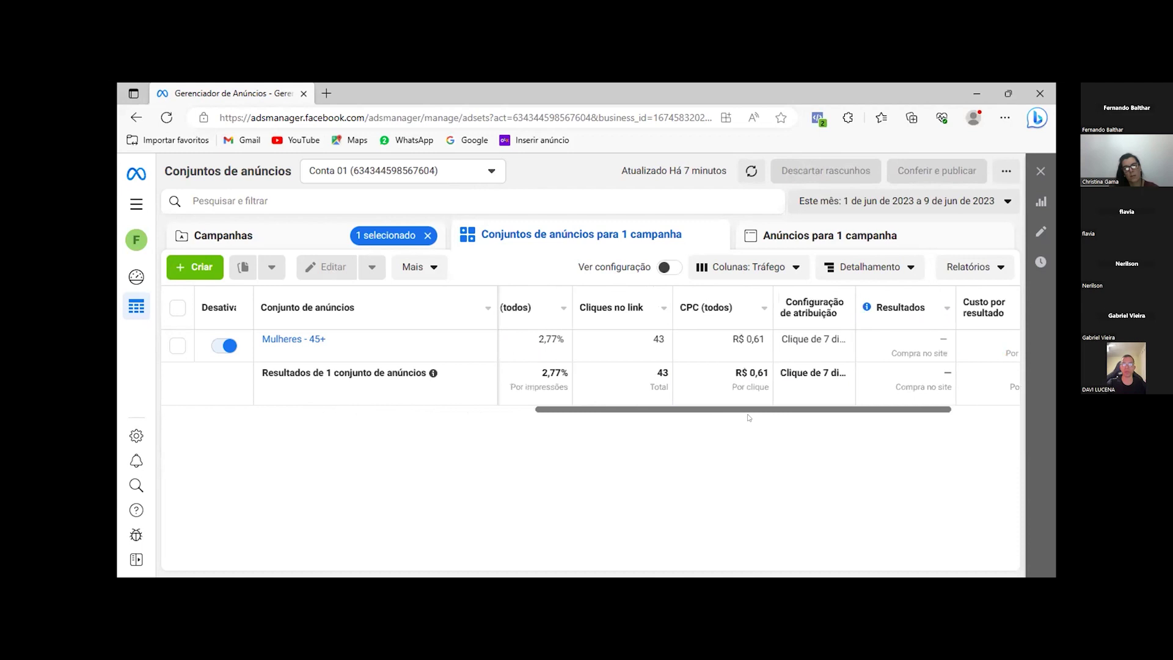
pyautogui.click(795, 268)
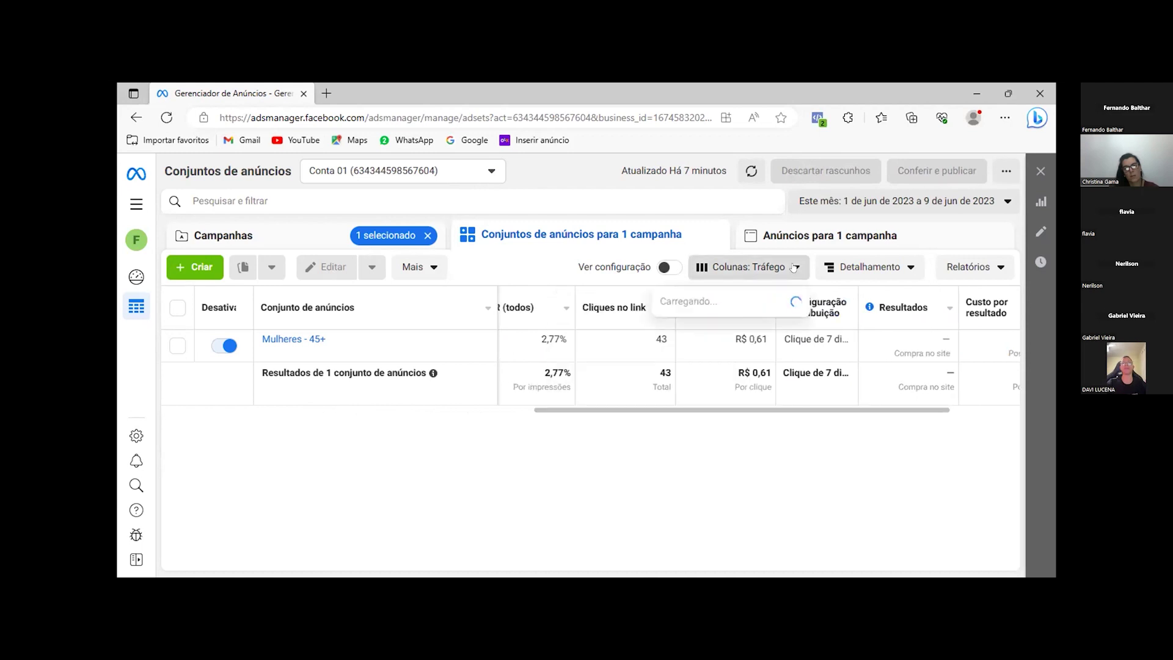
pyautogui.scroll(-3, 747, 355)
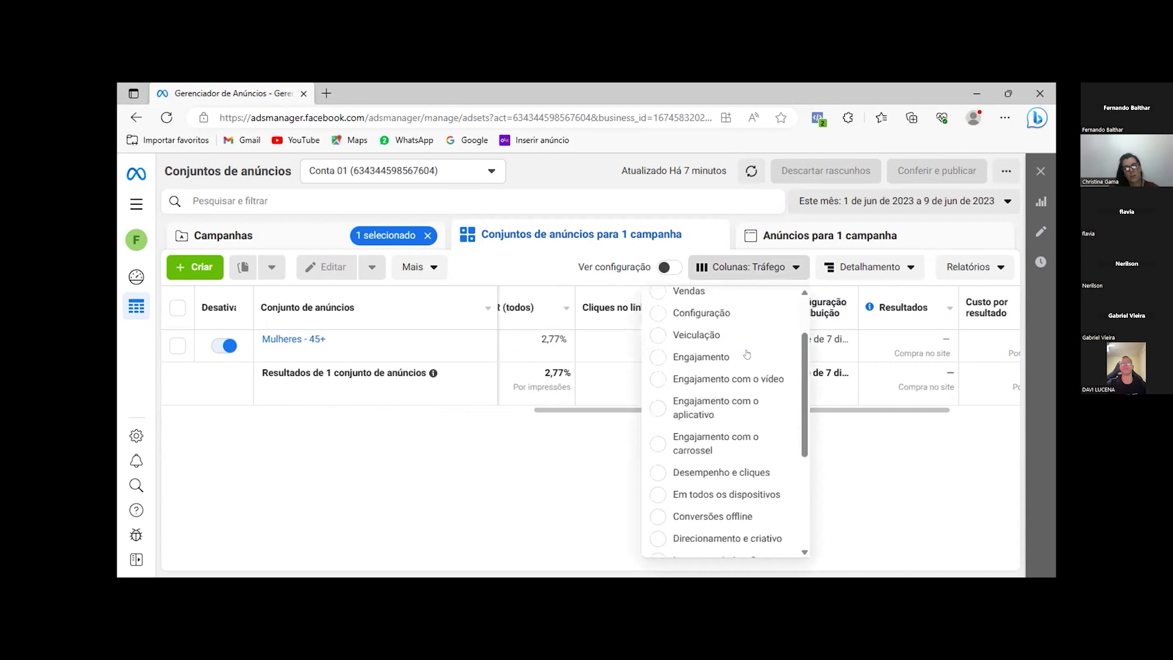
pyautogui.scroll(-1, 747, 354)
pyautogui.scroll(-2, 747, 354)
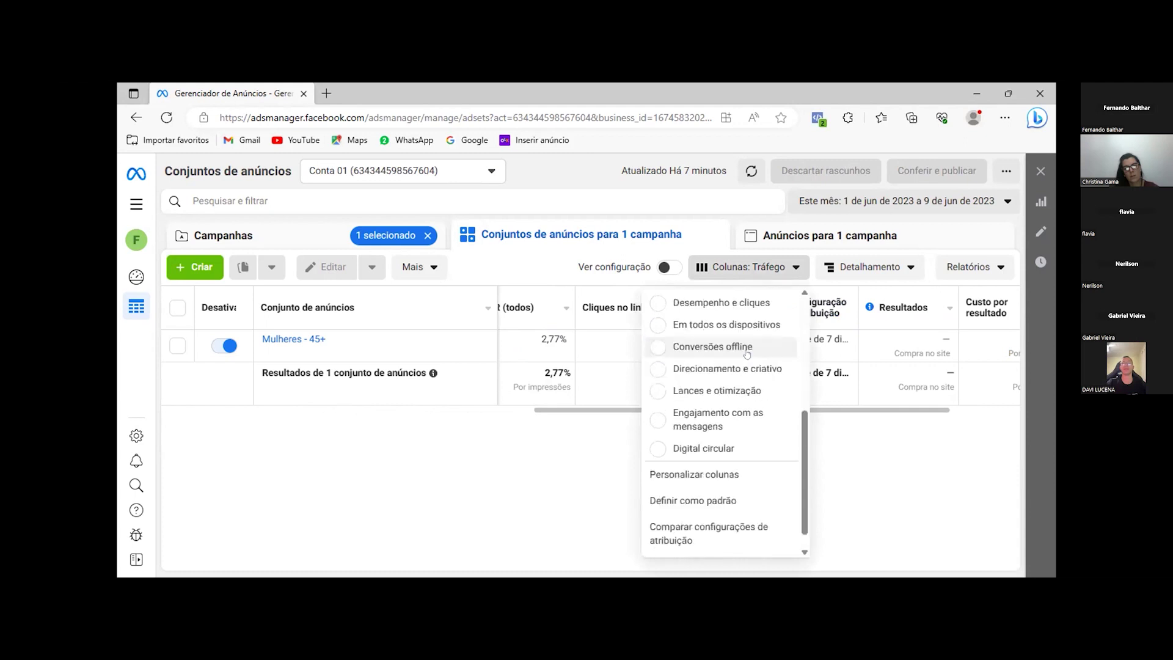
pyautogui.click(705, 304)
# Examine the Mulheres - 45+ ad set's budget, amount spent, schedule, impressions, CPM, link clicks, CPC and CTR
pyautogui.moveTo(747, 414); pyautogui.dragTo(550, 418)
pyautogui.hscroll(3, 738, 398)
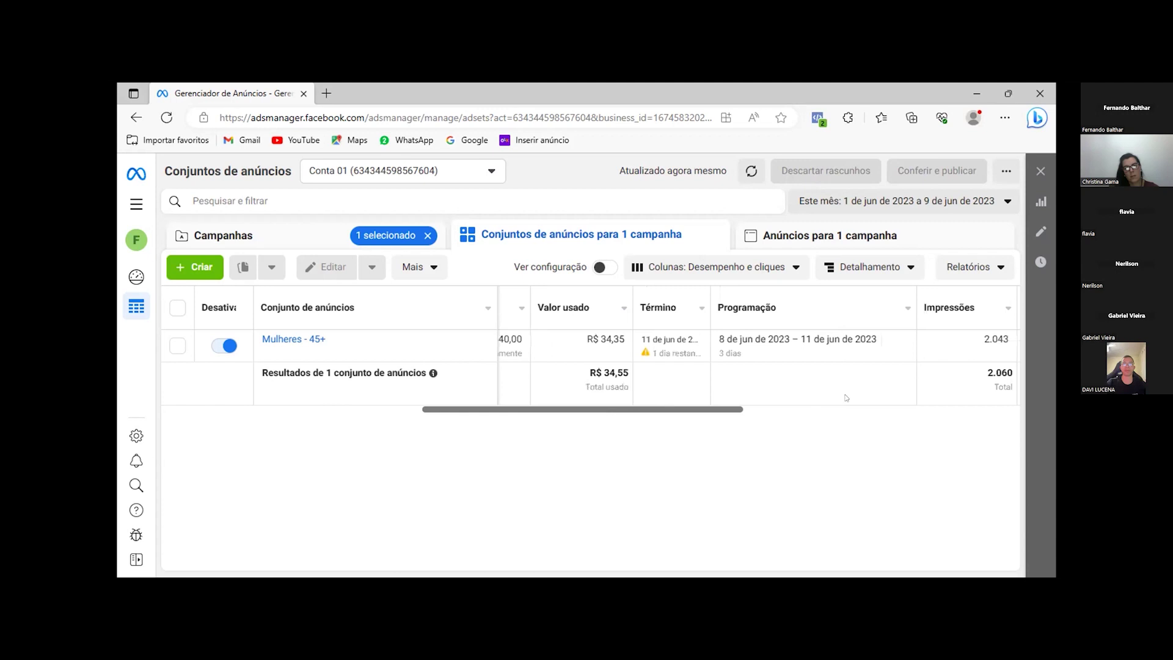
pyautogui.hscroll(3, 770, 394)
pyautogui.hscroll(2, 717, 408)
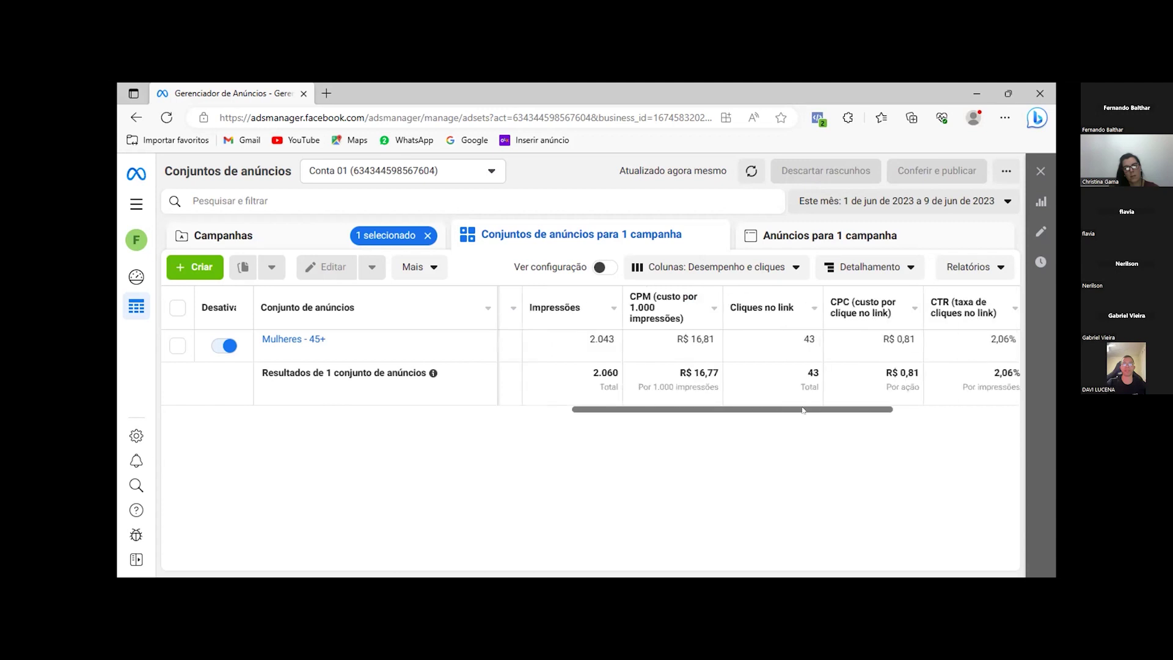
pyautogui.hscroll(2, 803, 410)
pyautogui.hscroll(2, 813, 416)
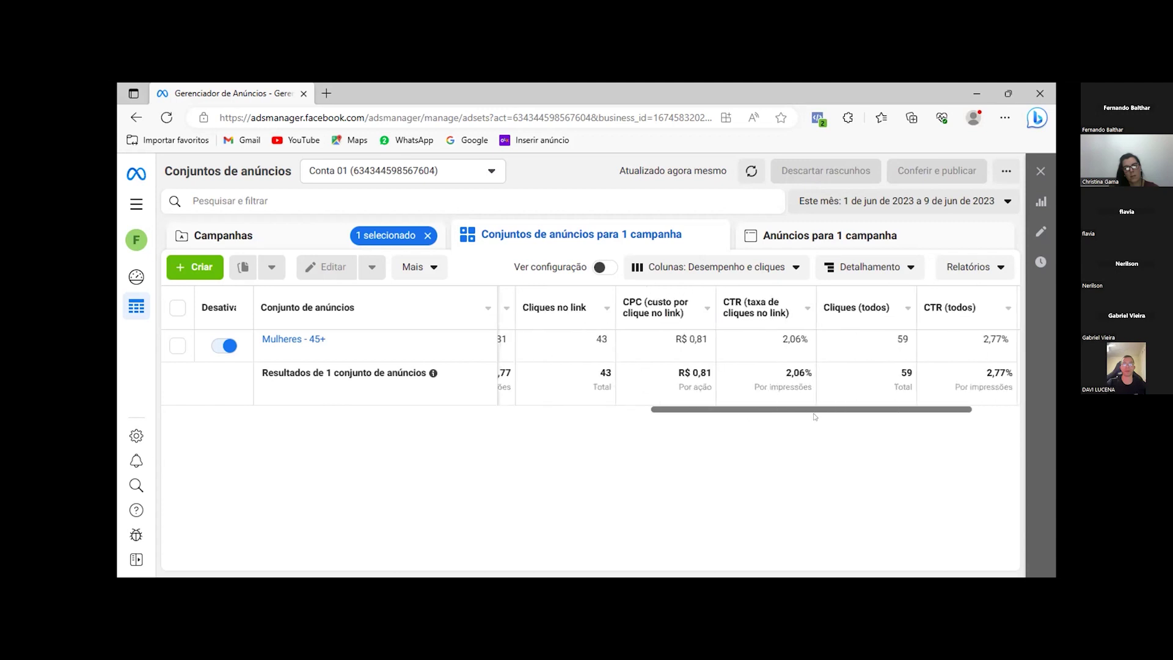
pyautogui.hscroll(-1, 814, 416)
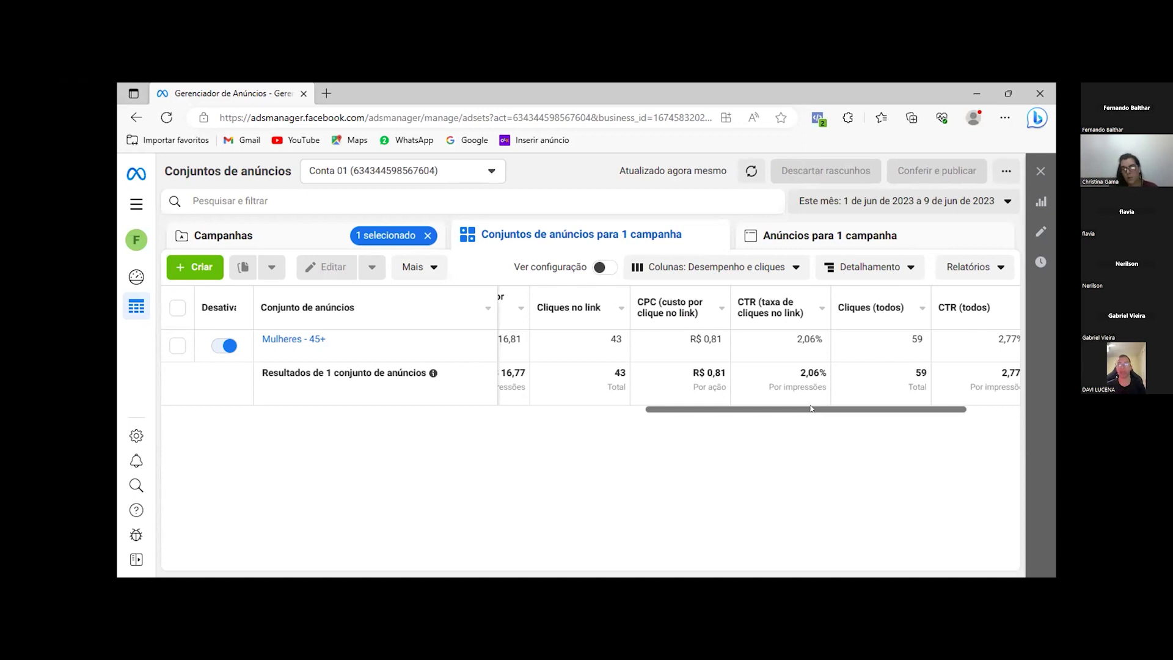
pyautogui.moveTo(811, 409); pyautogui.dragTo(723, 406)
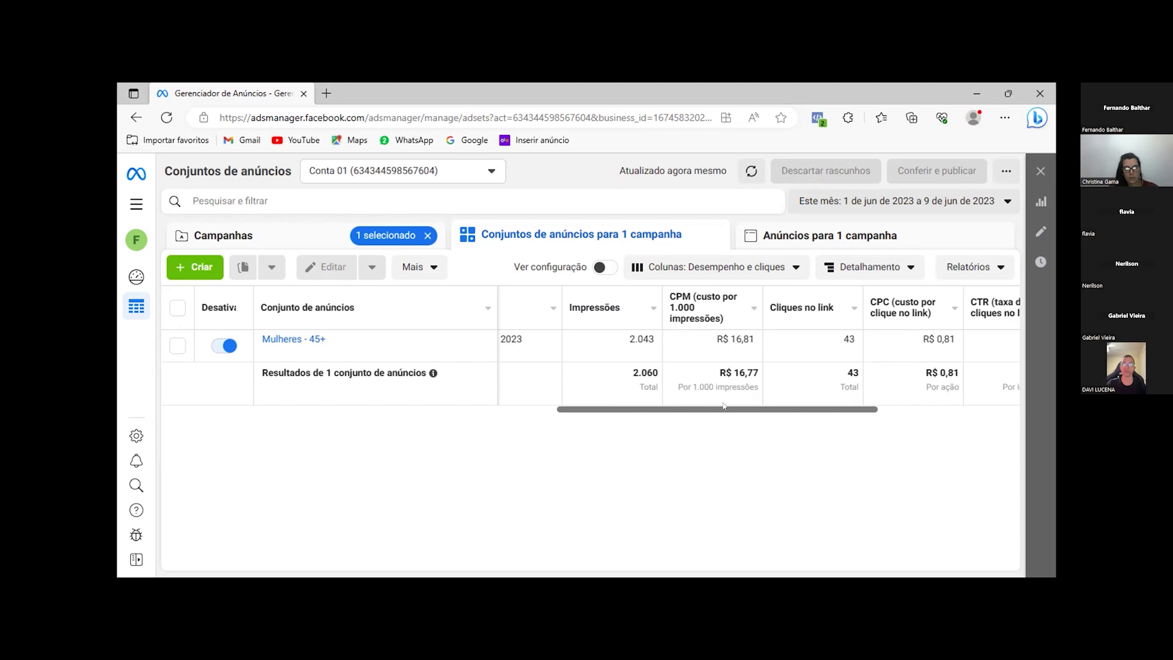
pyautogui.moveTo(668, 416); pyautogui.dragTo(595, 375)
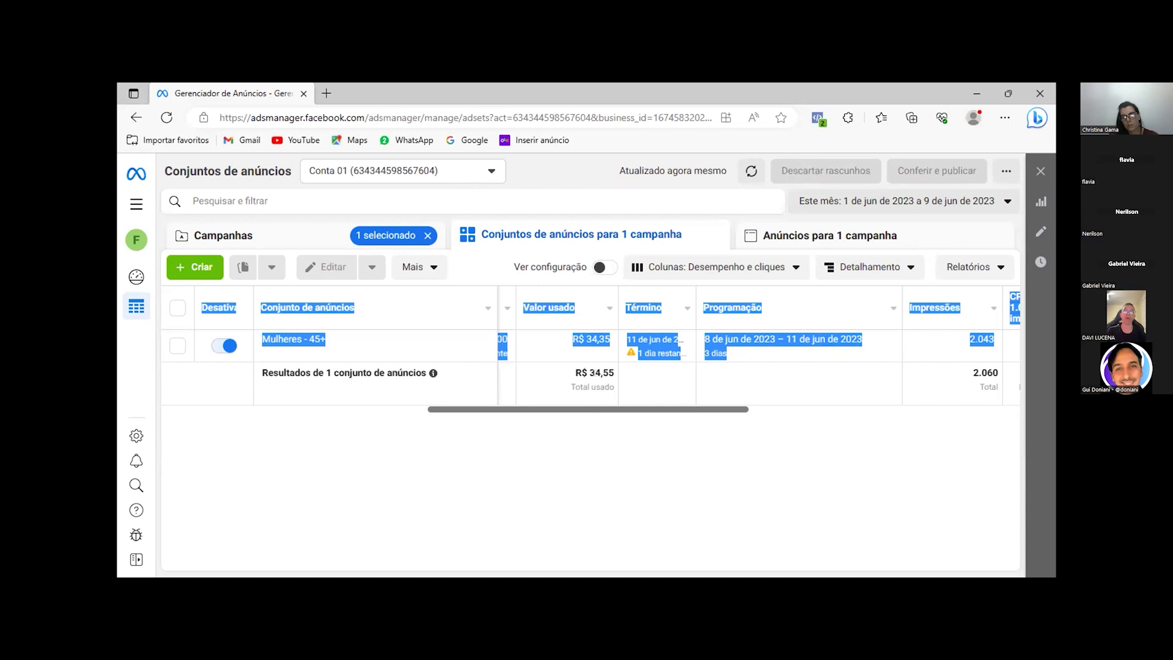
pyautogui.click(659, 410)
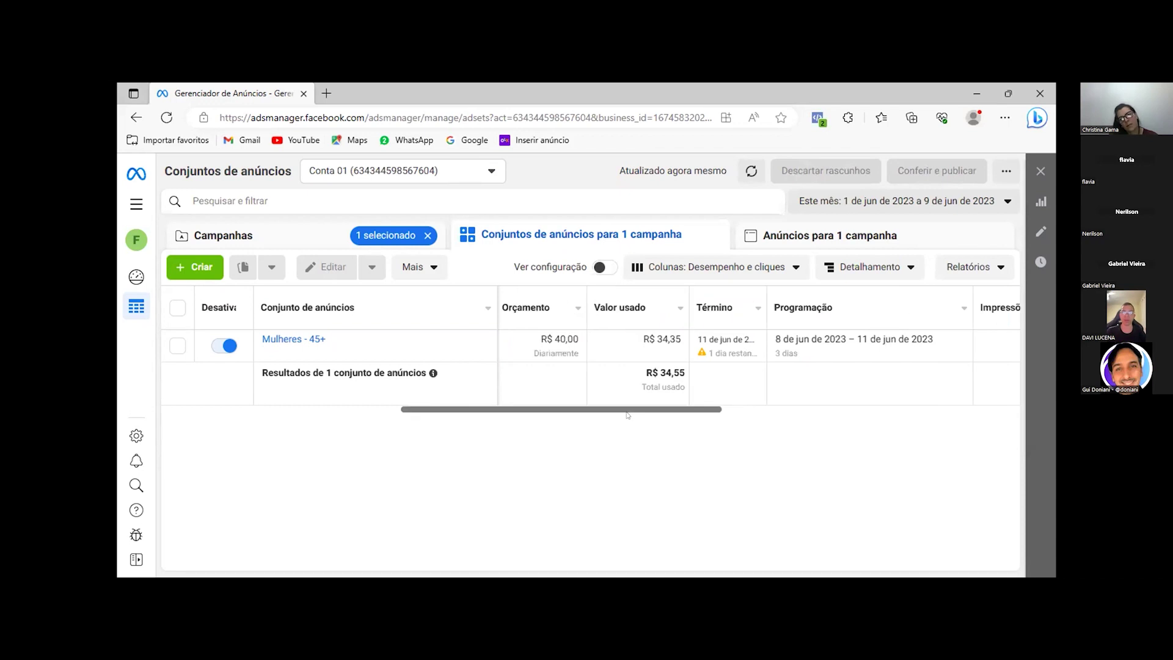
pyautogui.hscroll(-1, 627, 414)
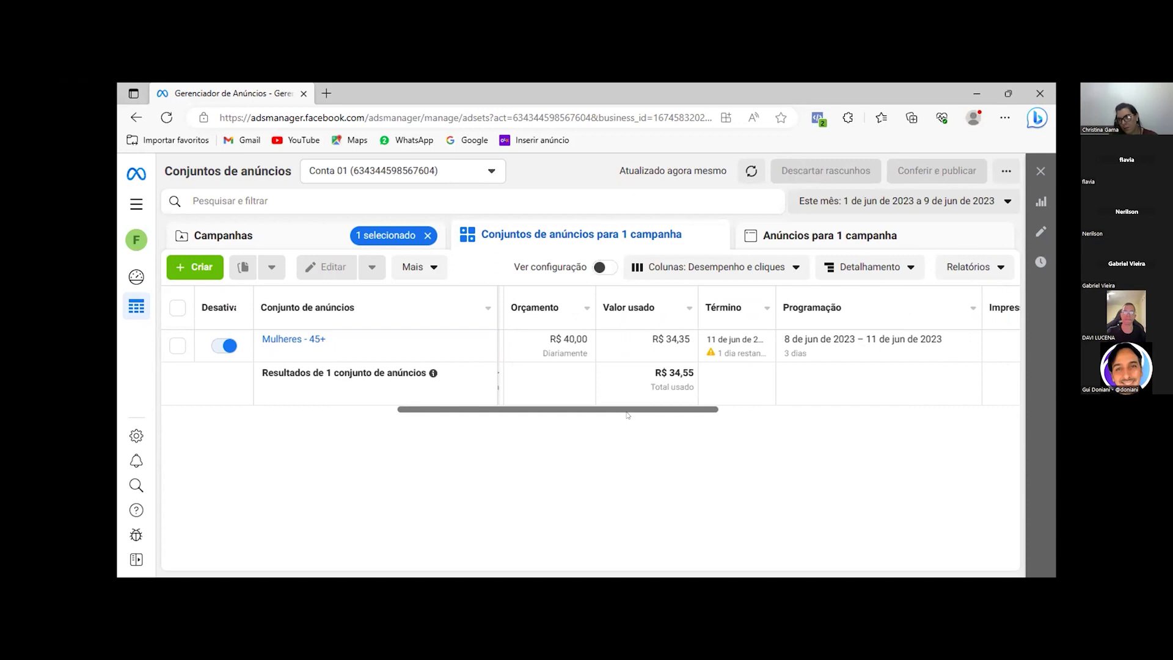
pyautogui.moveTo(627, 414); pyautogui.dragTo(595, 415)
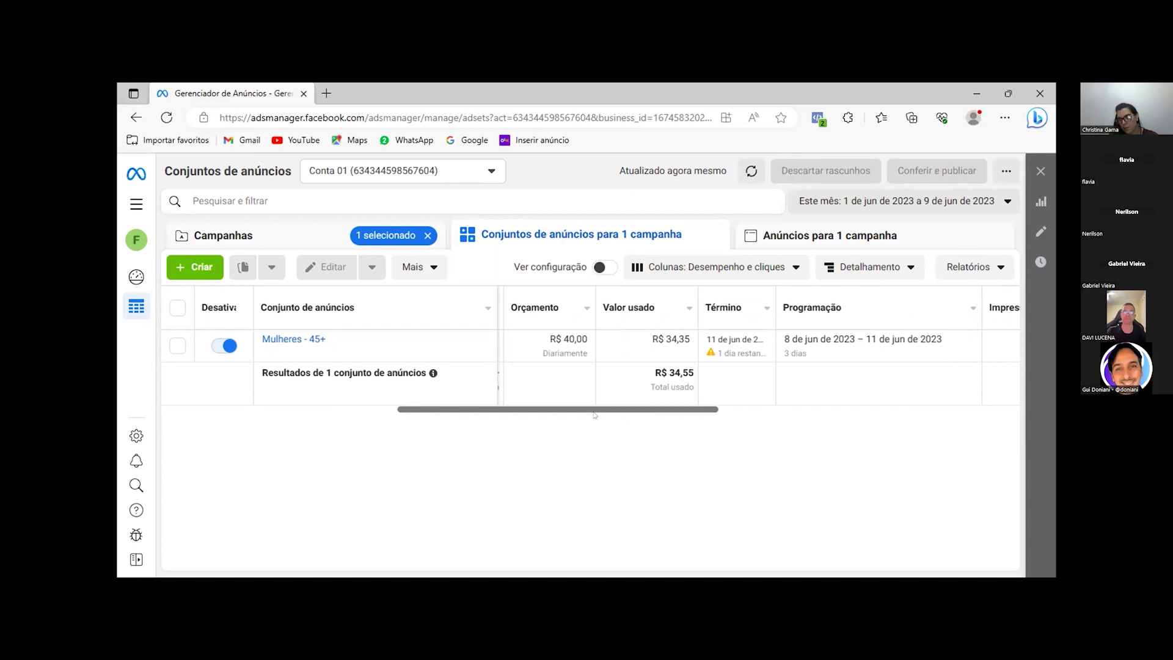